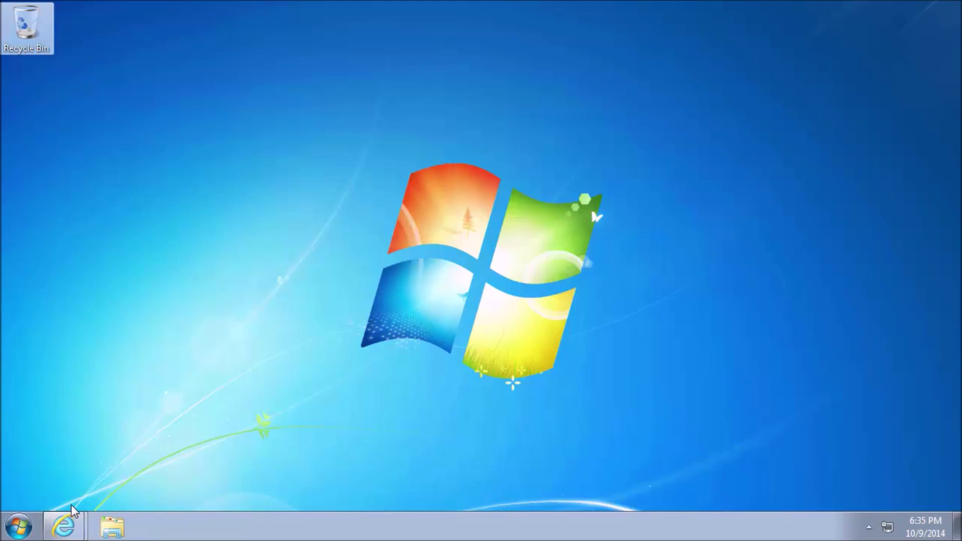
# Bring back the Fuel Moto Power Vision page and show its Downloads table with Software 2.0.6.1319.
pyautogui.click(68, 527)
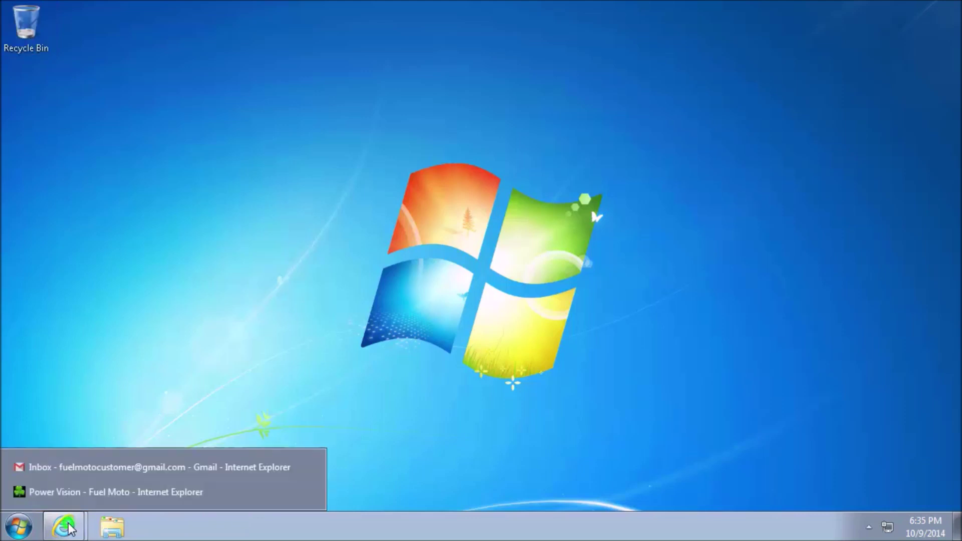
pyautogui.click(77, 493)
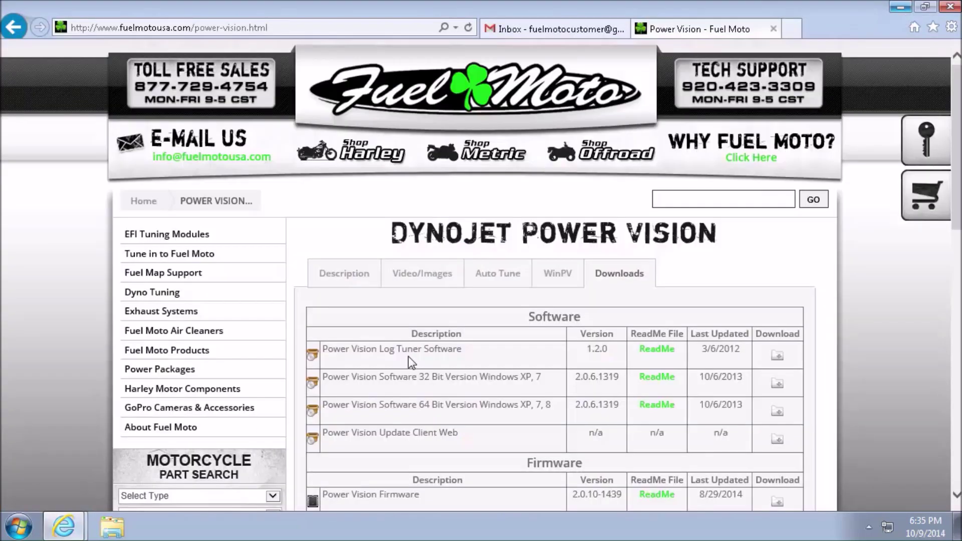
pyautogui.click(472, 90)
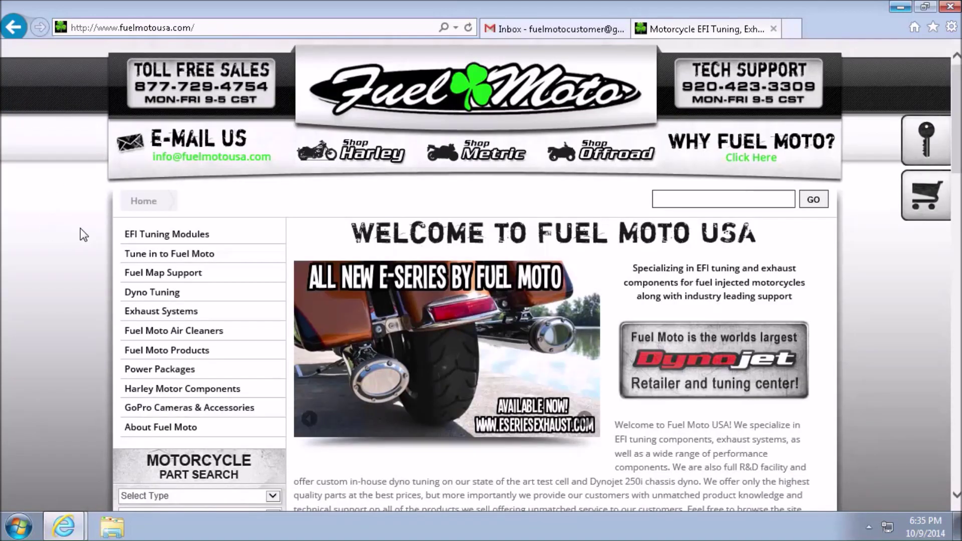
pyautogui.moveTo(244, 240)
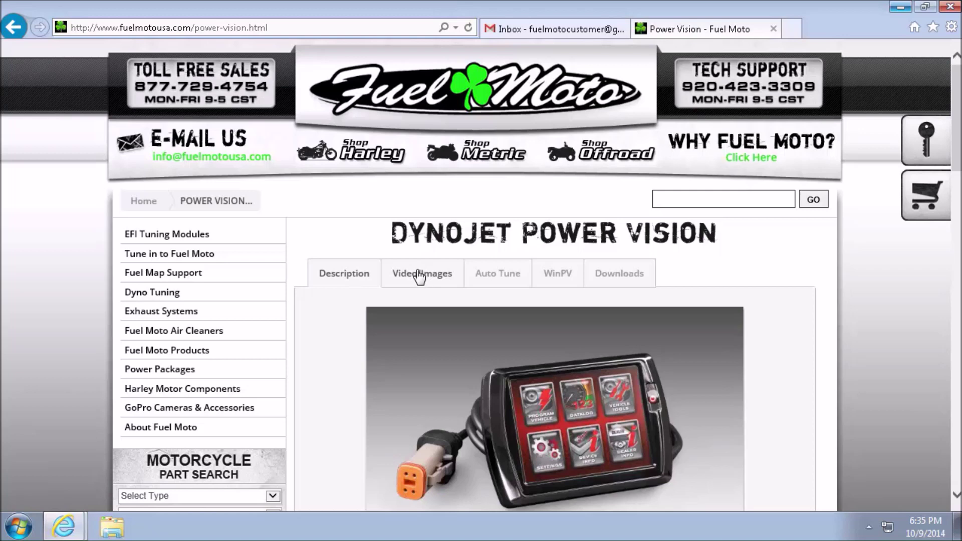
pyautogui.click(610, 282)
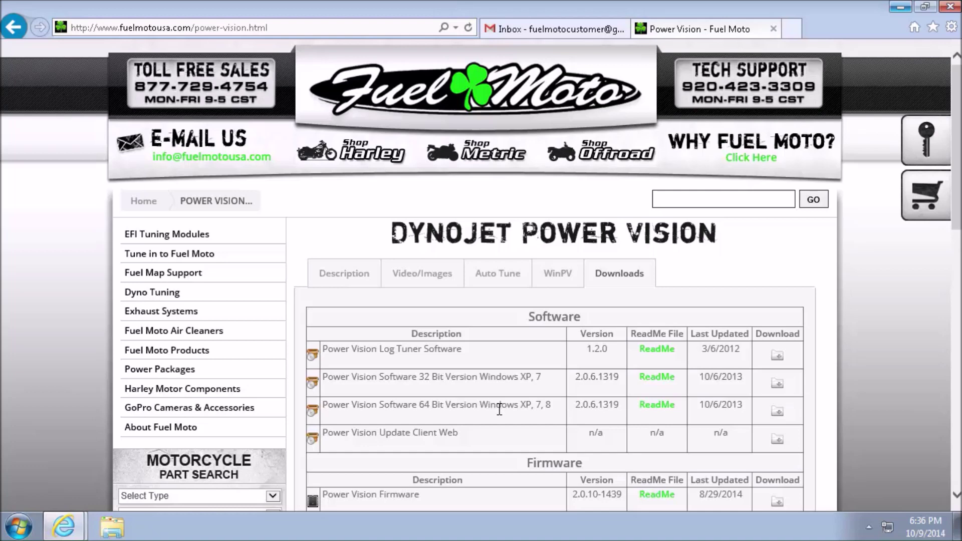
pyautogui.click(19, 527)
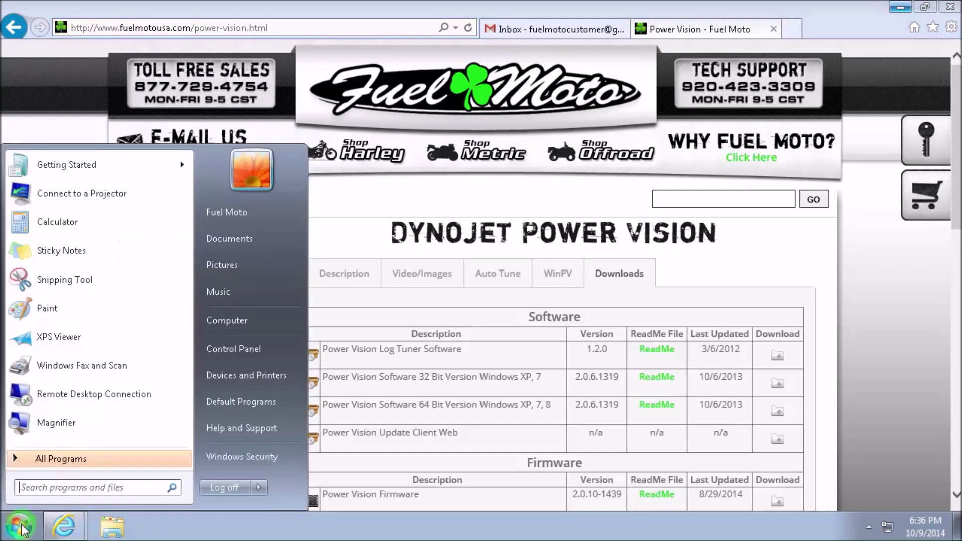
pyautogui.rightClick(230, 320)
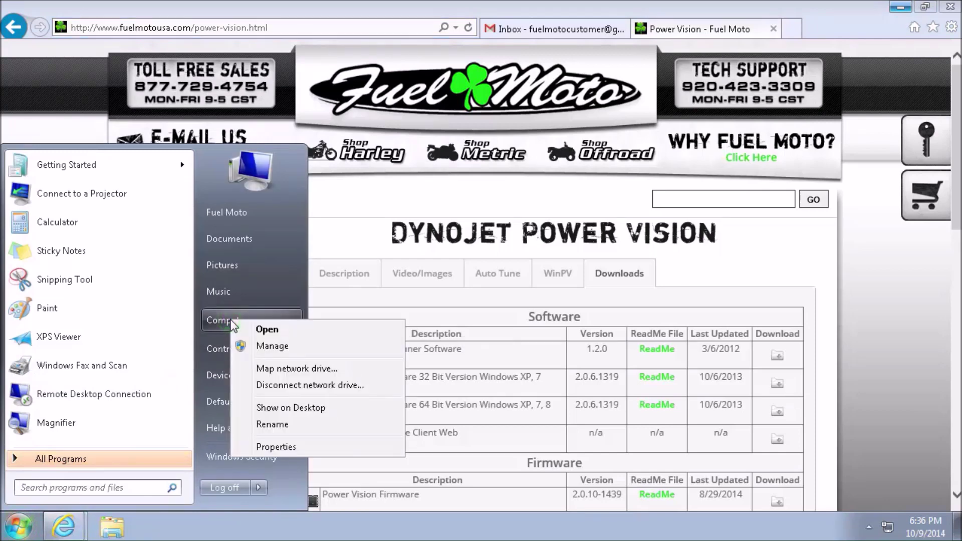
pyautogui.click(277, 447)
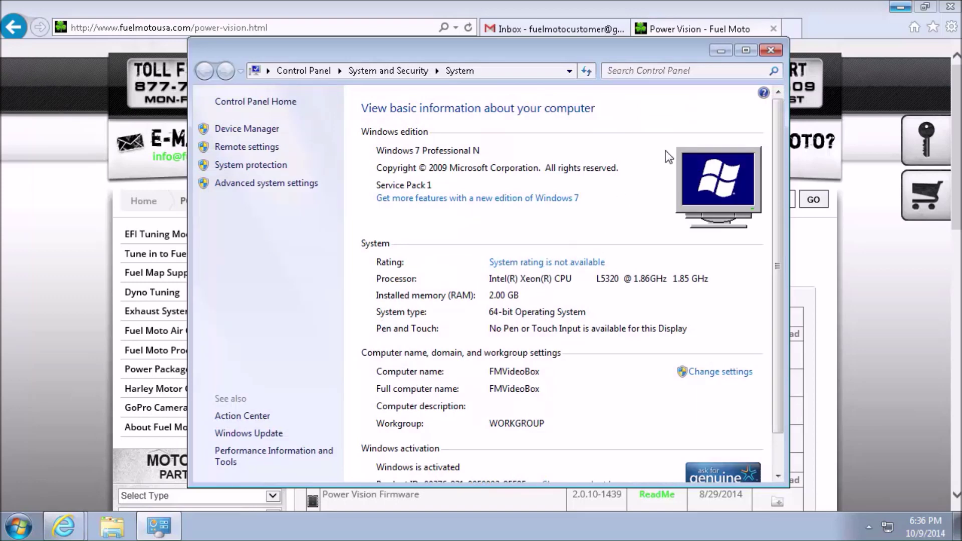
pyautogui.click(772, 51)
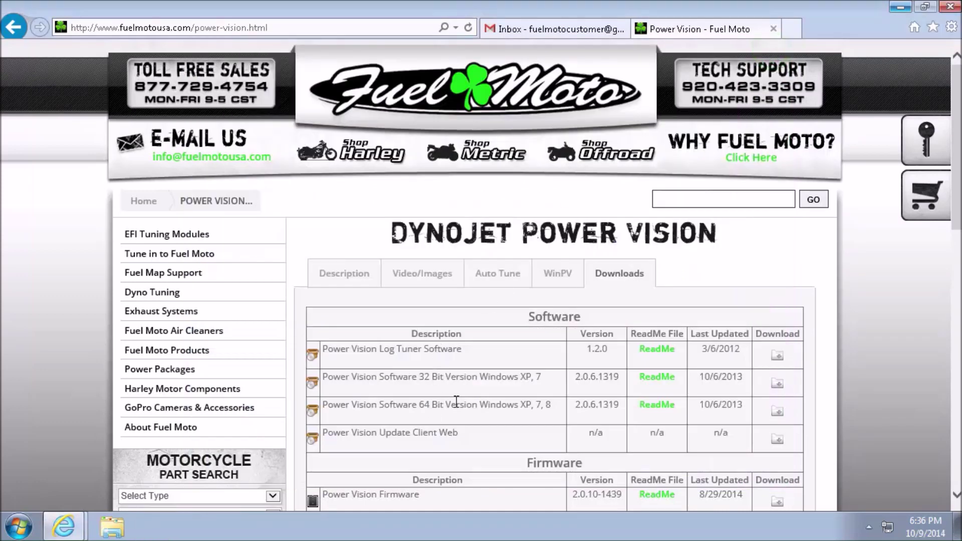
# Save PowerVisionSoftwareInstaller_x64.msi to the Desktop with Save as, then run it.
pyautogui.click(779, 414)
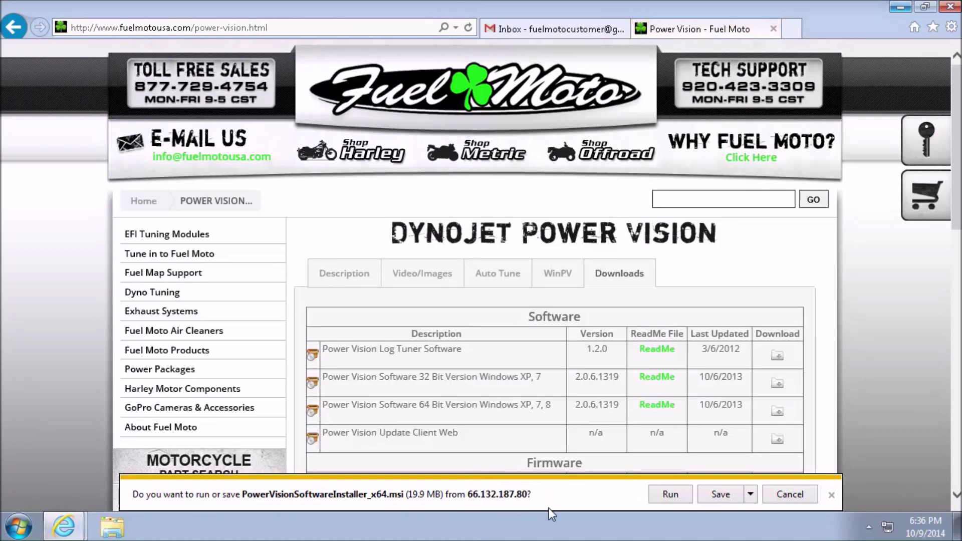
pyautogui.click(753, 500)
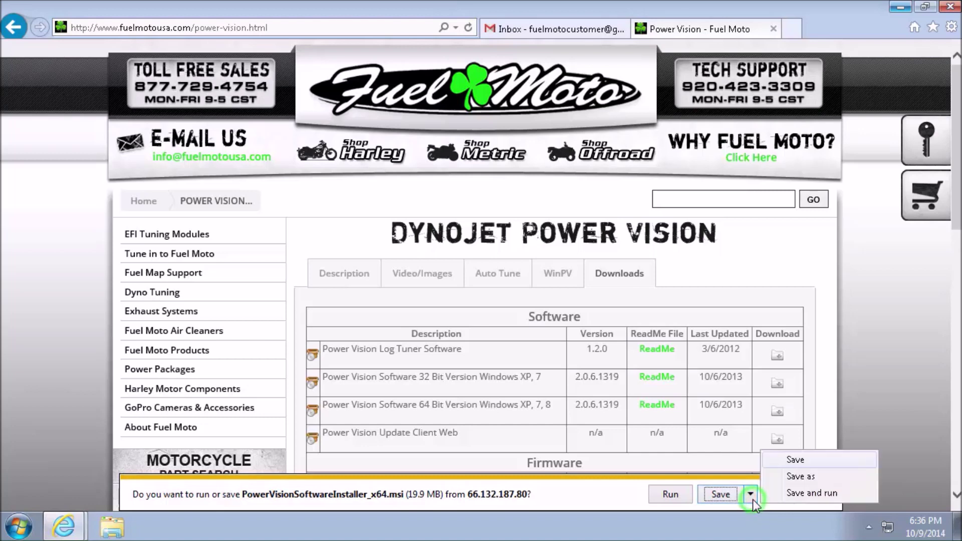
pyautogui.click(778, 479)
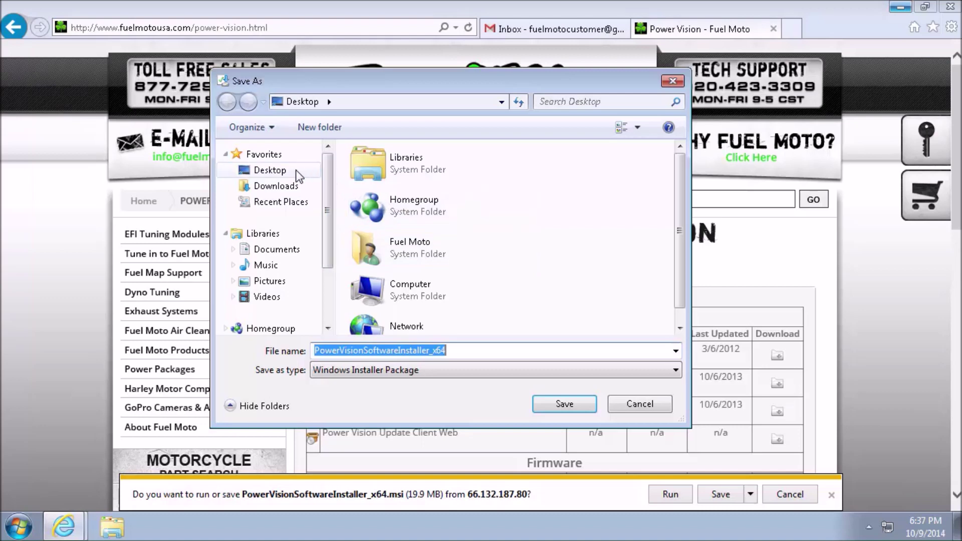
pyautogui.click(269, 171)
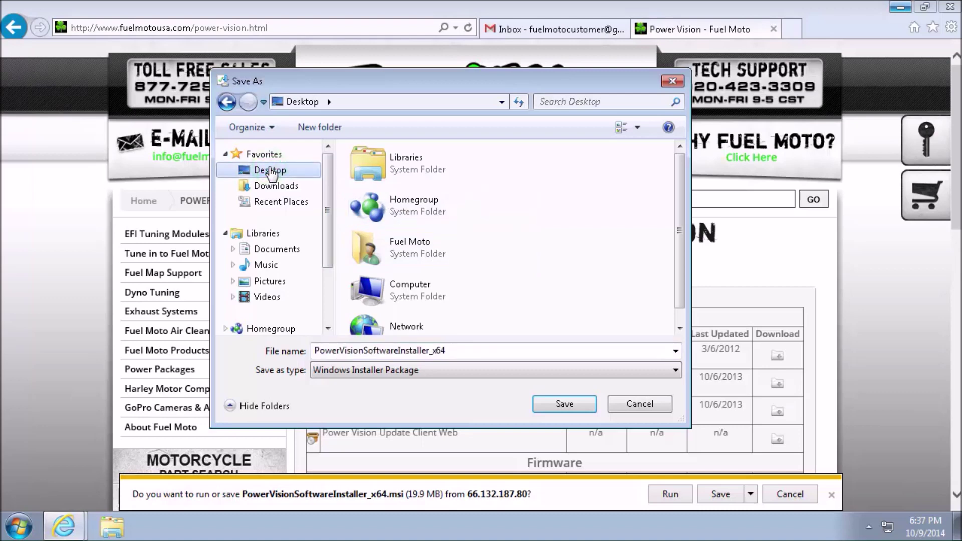
pyautogui.click(570, 403)
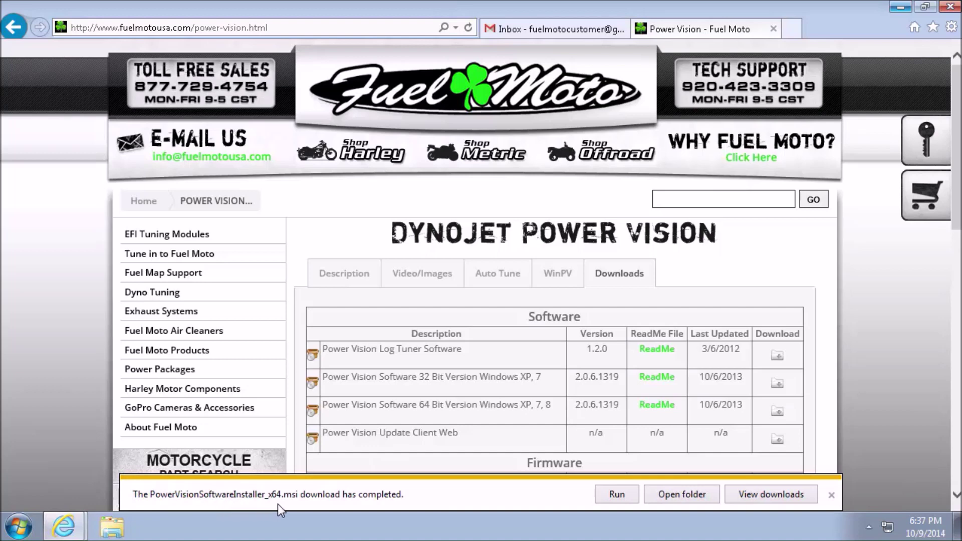
pyautogui.click(611, 496)
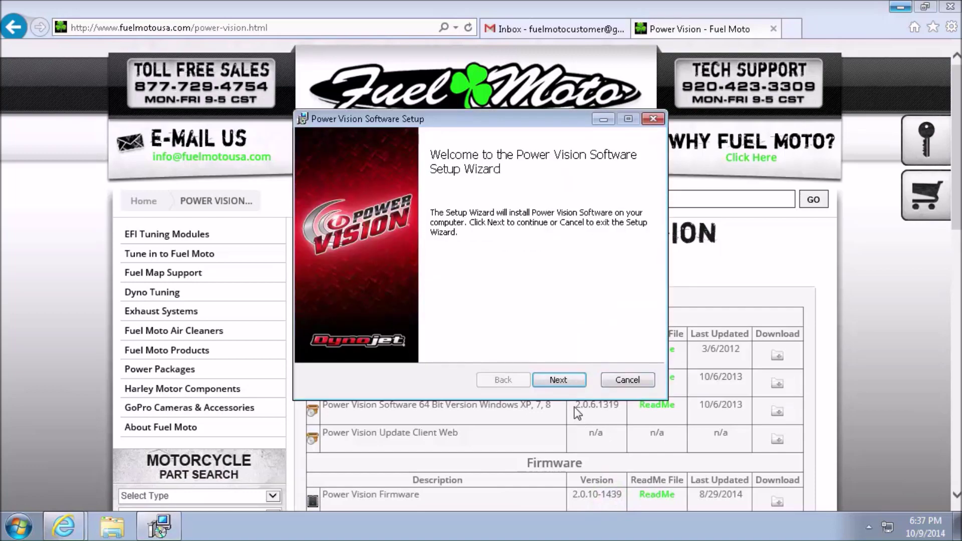
# Install Power Vision Software and the Dynojet Research Ports driver, accepting the license and UAC prompt.
pyautogui.click(559, 382)
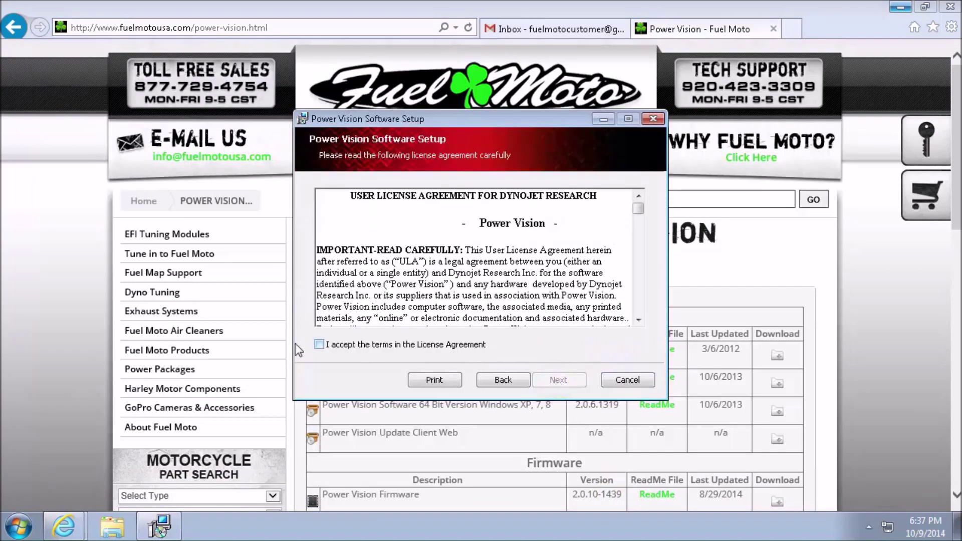
pyautogui.click(318, 346)
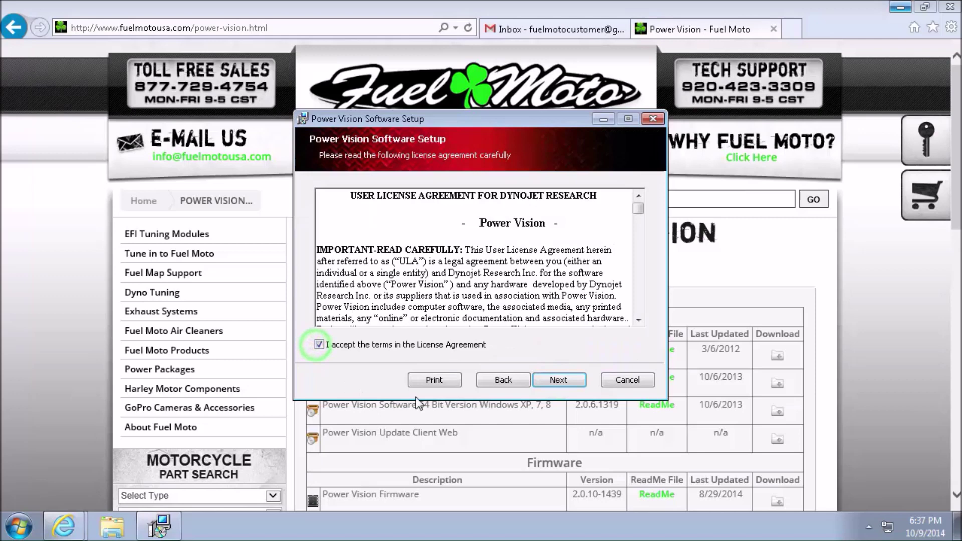
pyautogui.click(564, 381)
pyautogui.click(565, 381)
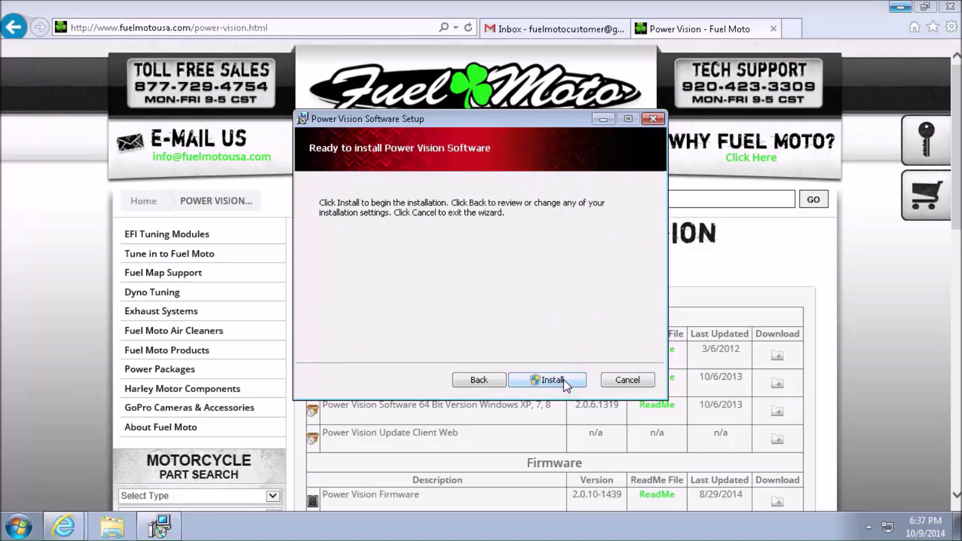
pyautogui.click(564, 380)
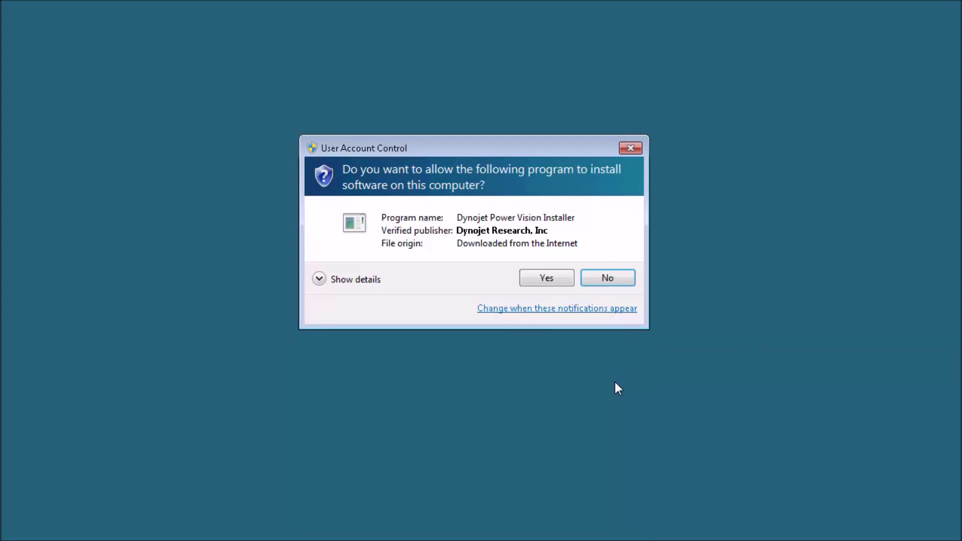
pyautogui.click(546, 281)
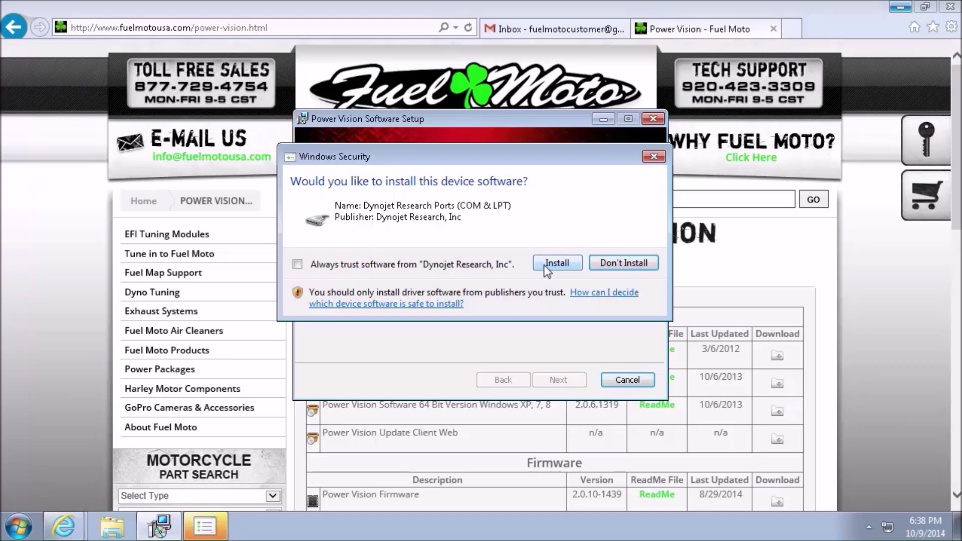
pyautogui.click(546, 265)
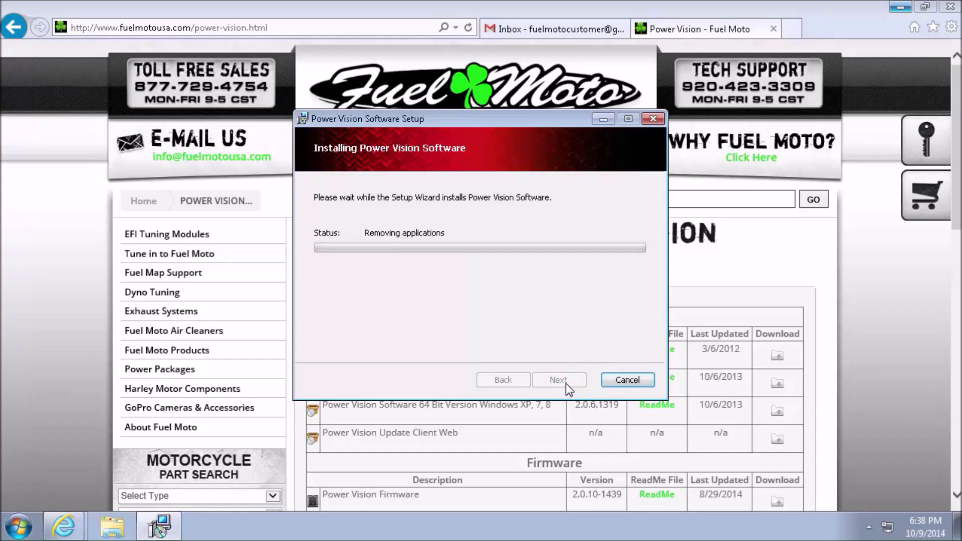
pyautogui.click(566, 384)
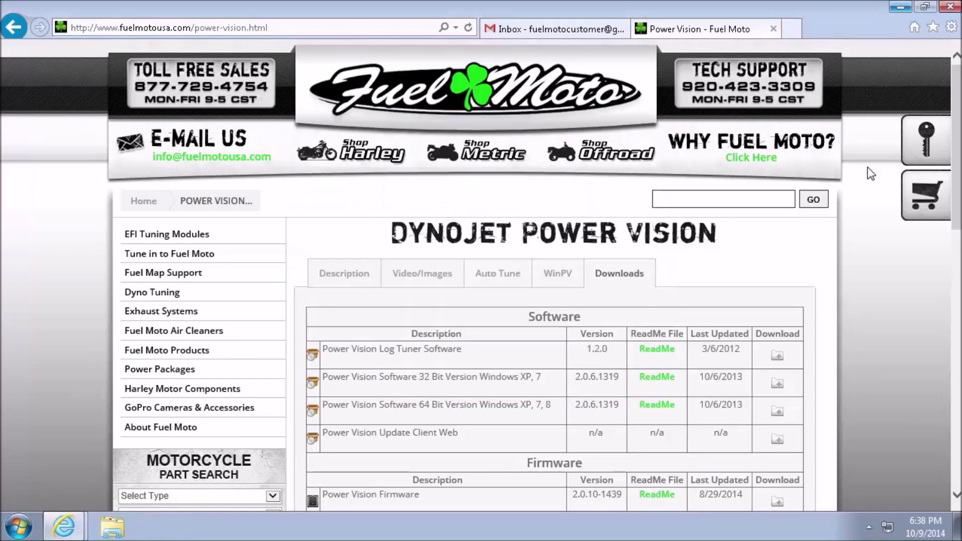
pyautogui.click(900, 8)
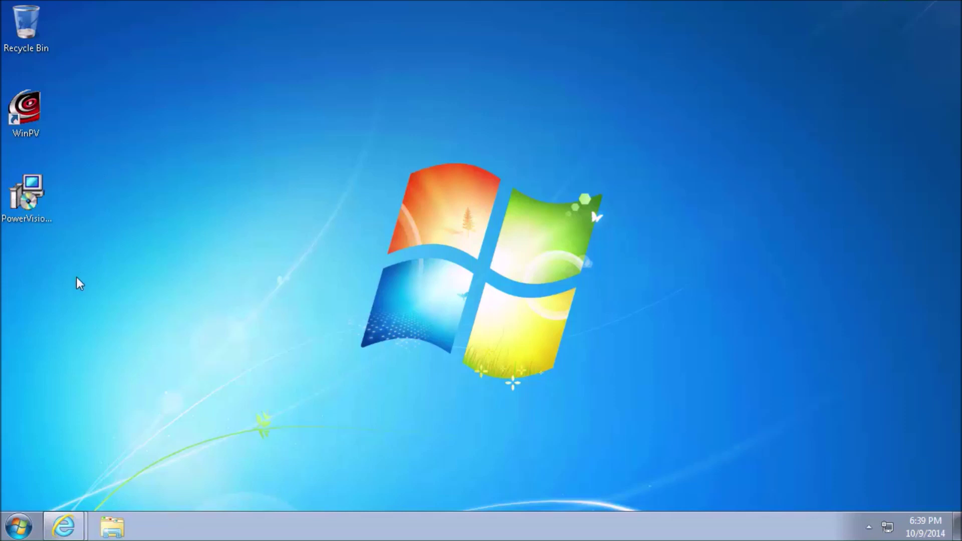
# Open the Fuel Moto fuel map email in the Gmail inbox.
pyautogui.moveTo(74, 533)
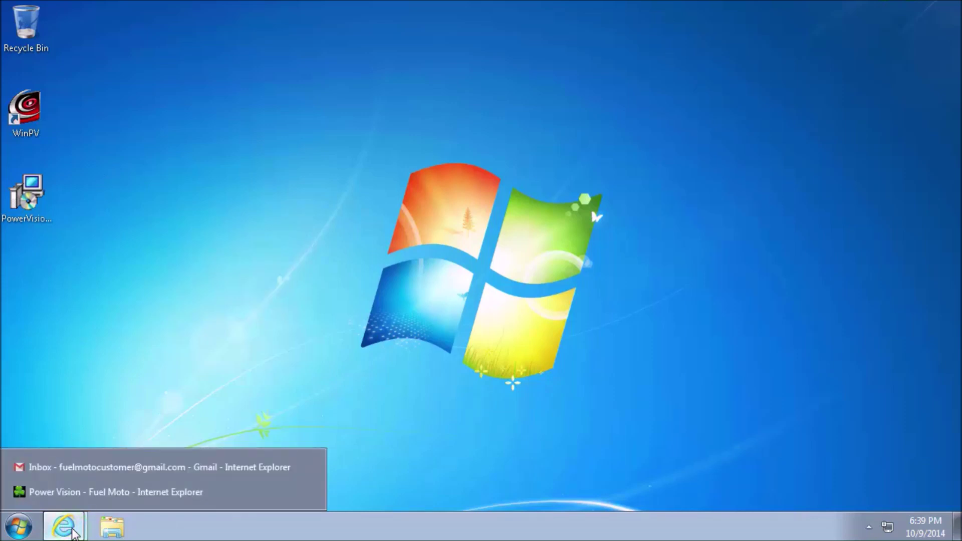
pyautogui.click(80, 472)
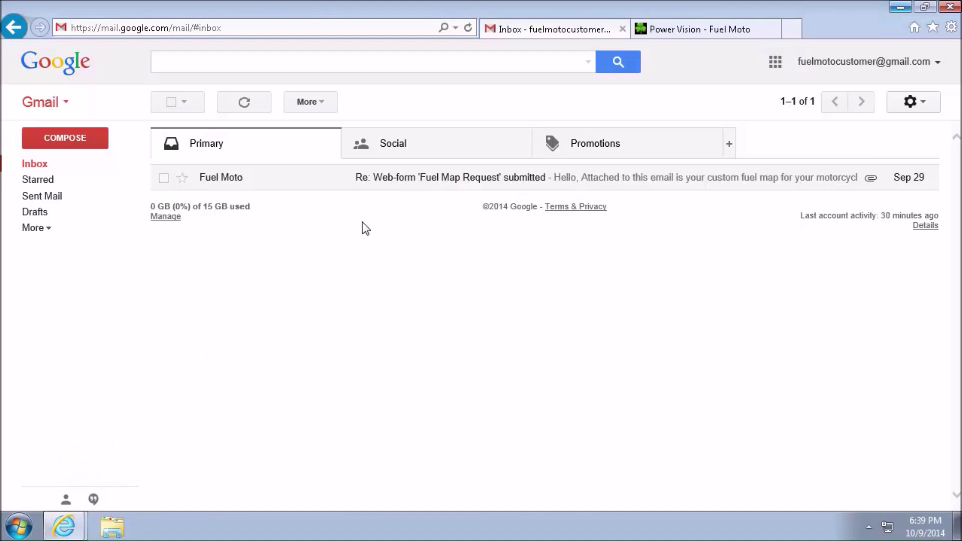
pyautogui.click(396, 190)
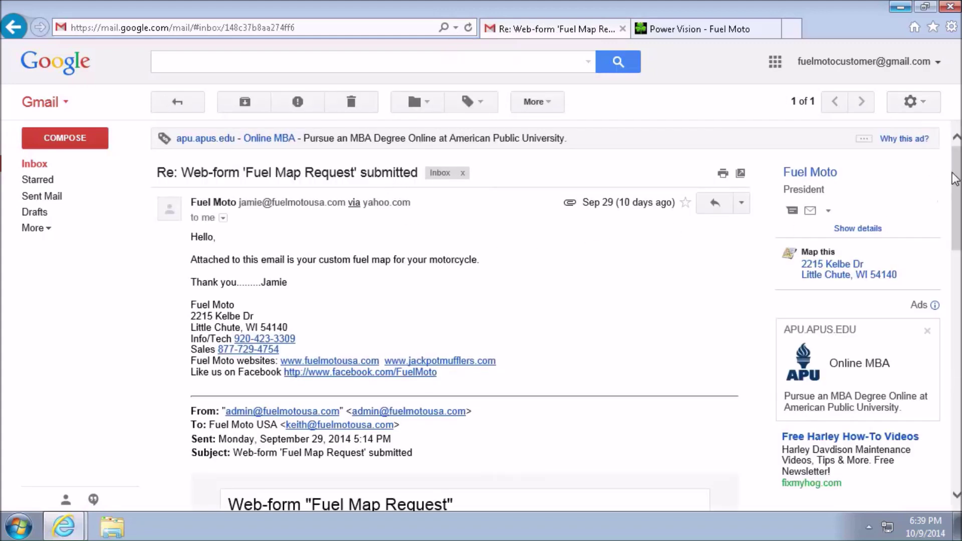
pyautogui.moveTo(956, 181); pyautogui.dragTo(959, 372)
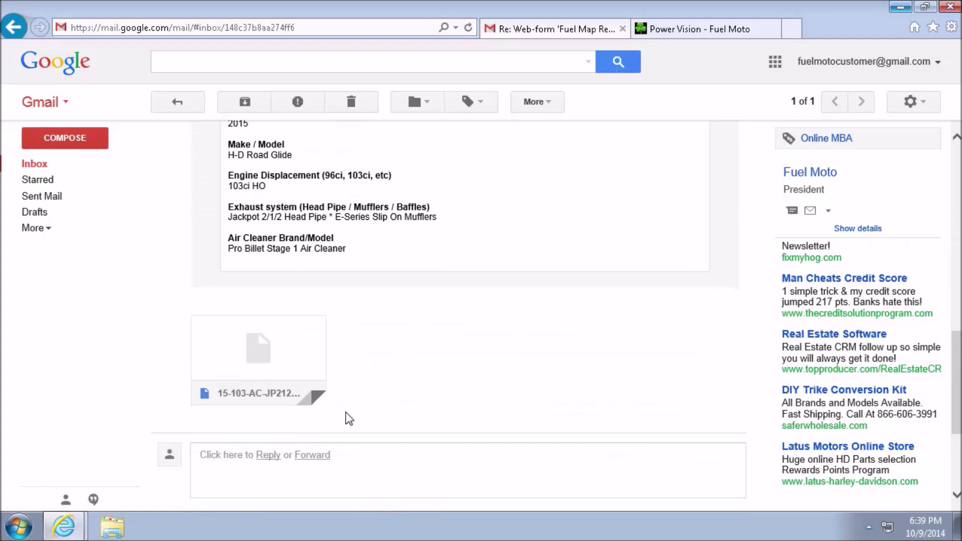
pyautogui.moveTo(307, 378)
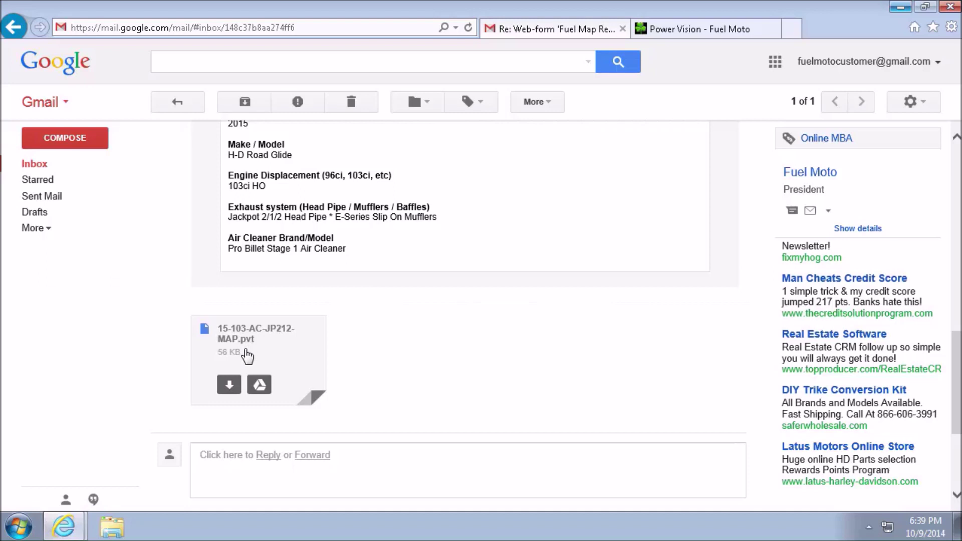
# Save the attachment 15-103-AC-JP212-MAP.pvt to the Desktop using Save as.
pyautogui.click(225, 392)
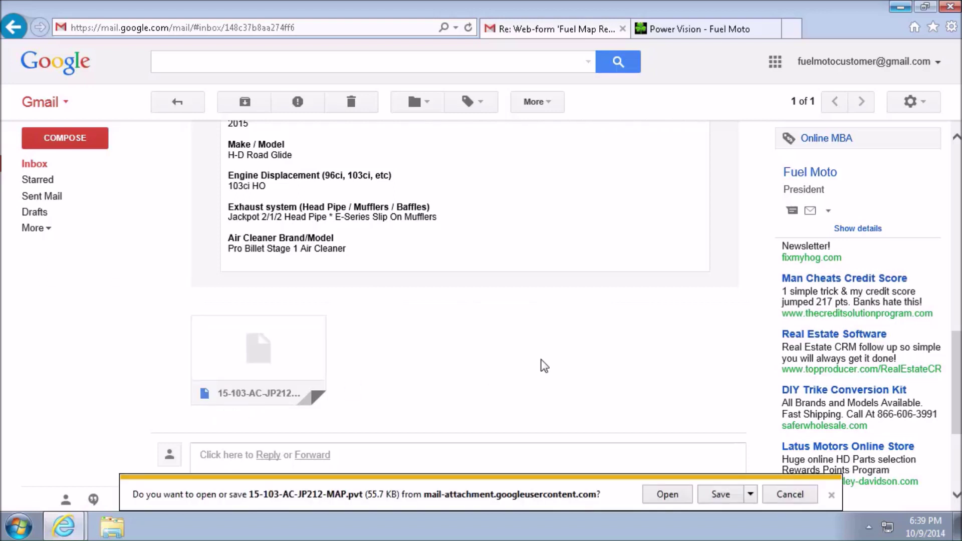
pyautogui.click(754, 494)
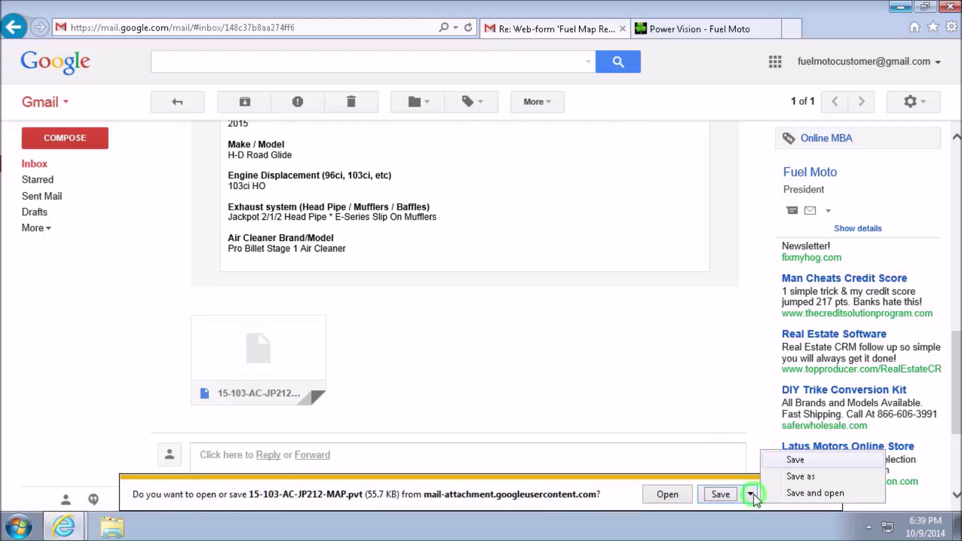
pyautogui.click(790, 478)
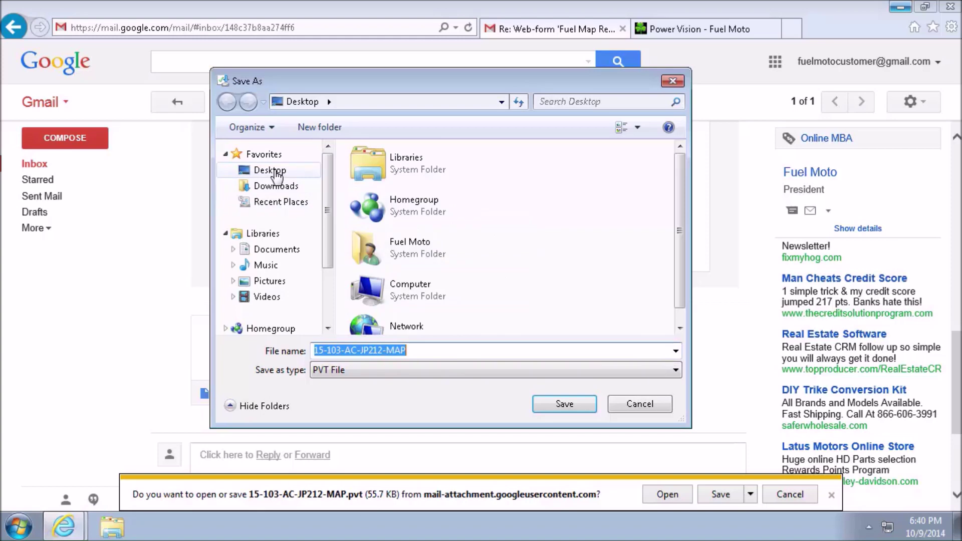
pyautogui.click(276, 172)
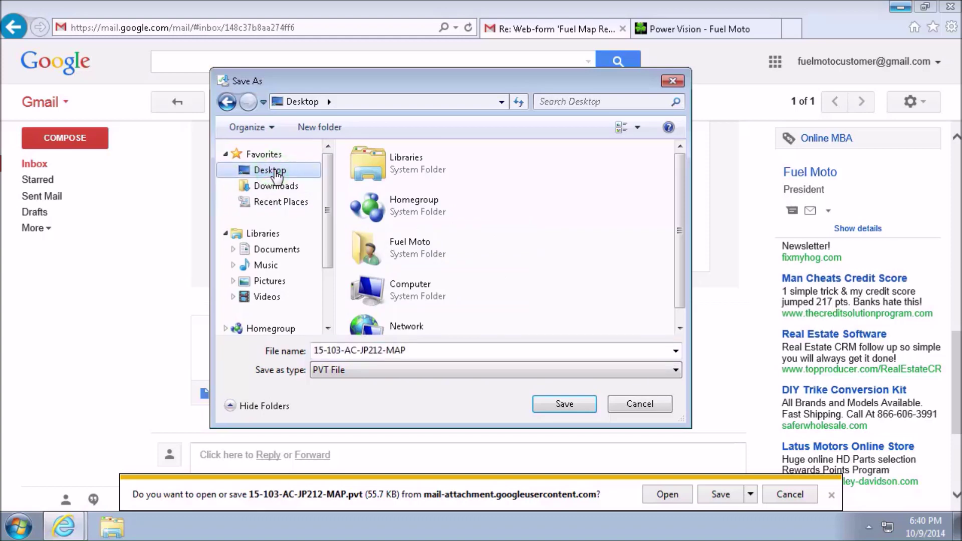
pyautogui.click(574, 408)
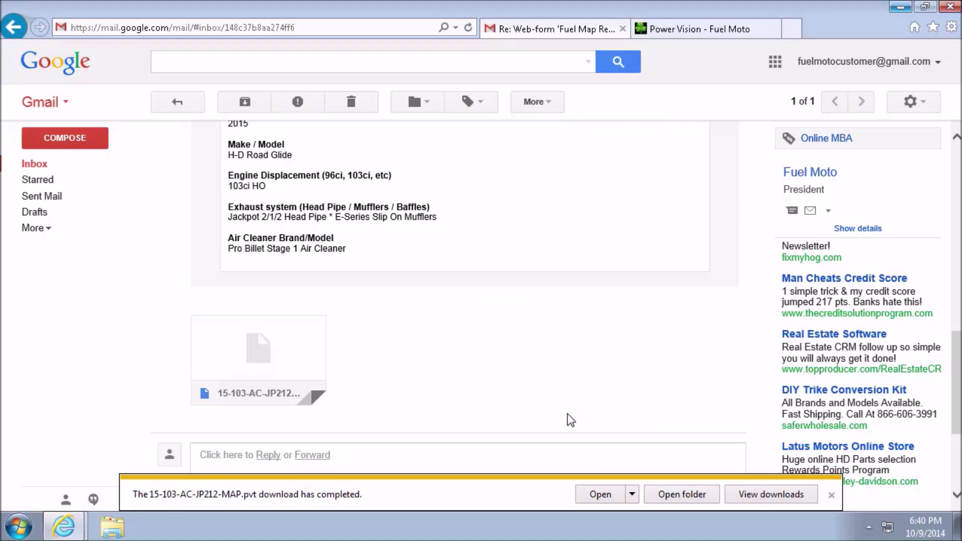
# Close Internet Explorer with all its tabs and launch WinPV from the desktop.
pyautogui.click(950, 7)
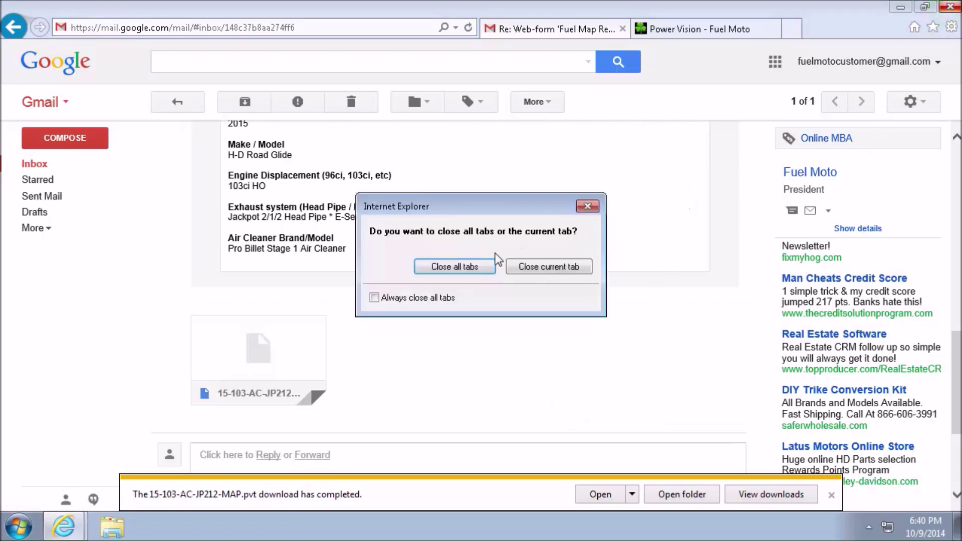
pyautogui.click(473, 266)
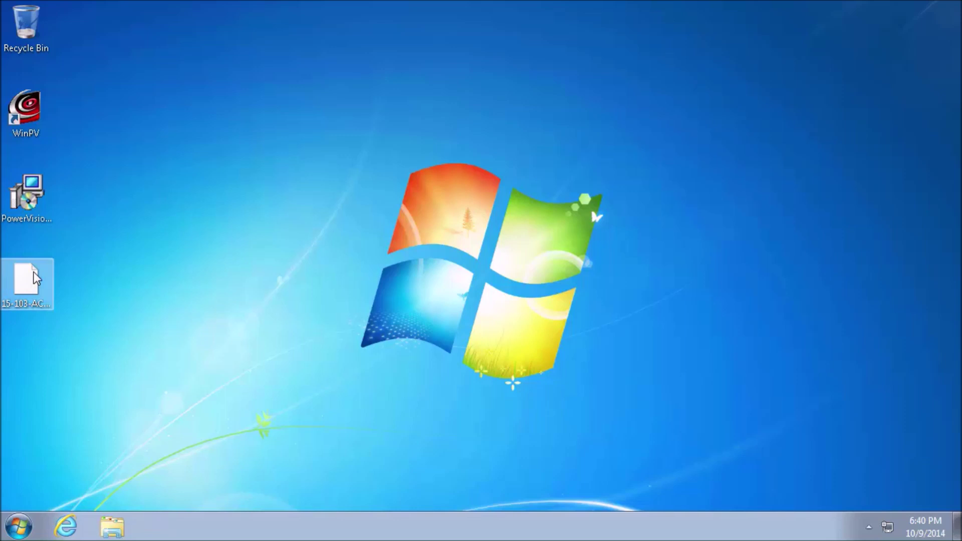
pyautogui.doubleClick(25, 111)
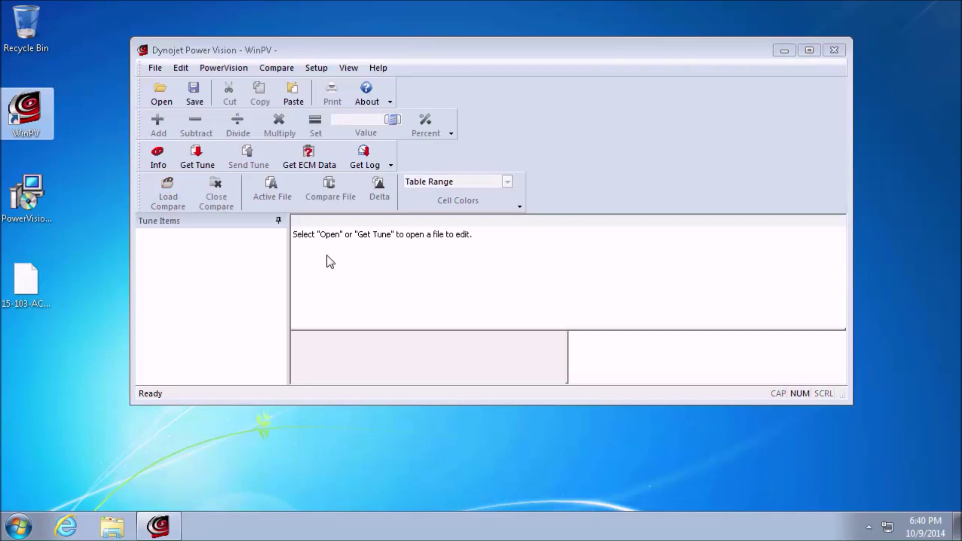
# Open 15-103-AC-JP212-MAP.pvt from the Desktop in WinPV.
pyautogui.click(162, 95)
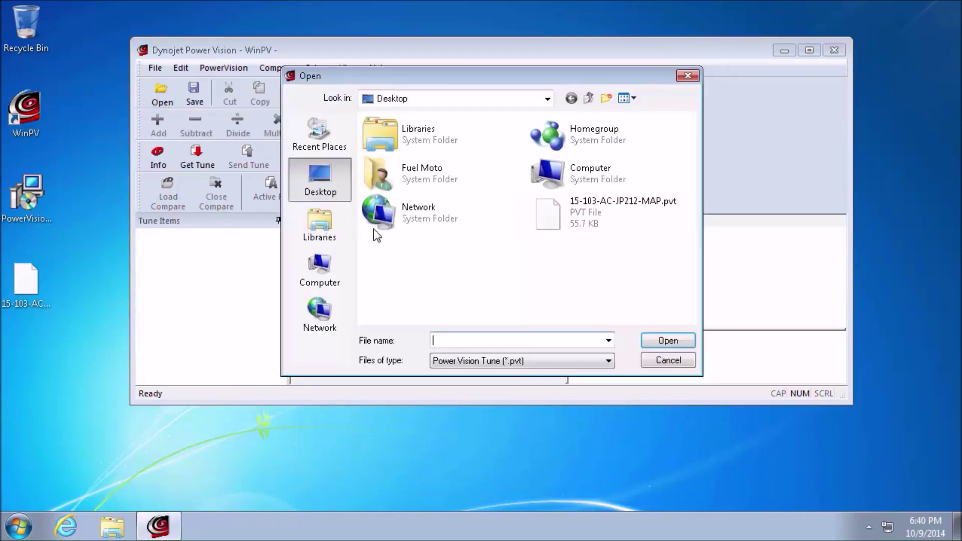
pyautogui.click(318, 176)
pyautogui.click(558, 218)
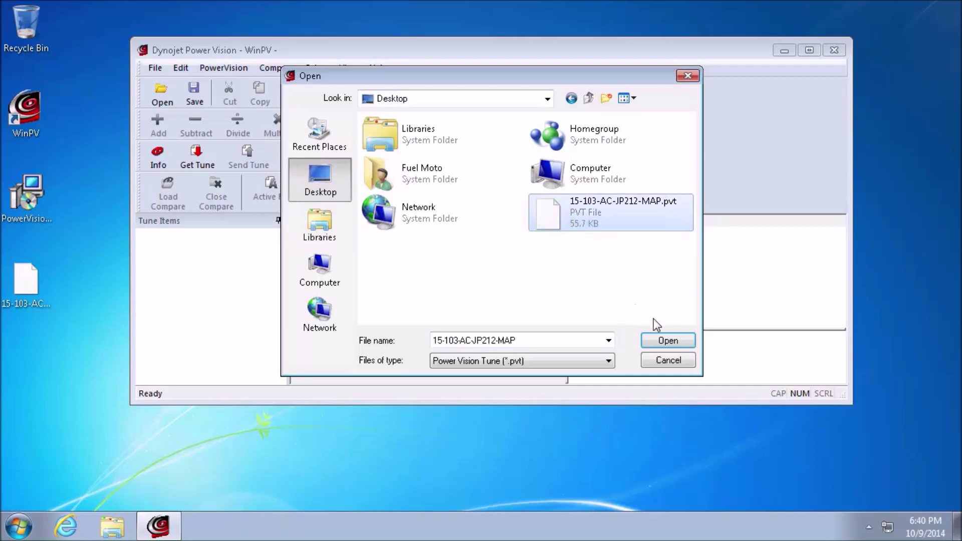
pyautogui.click(665, 341)
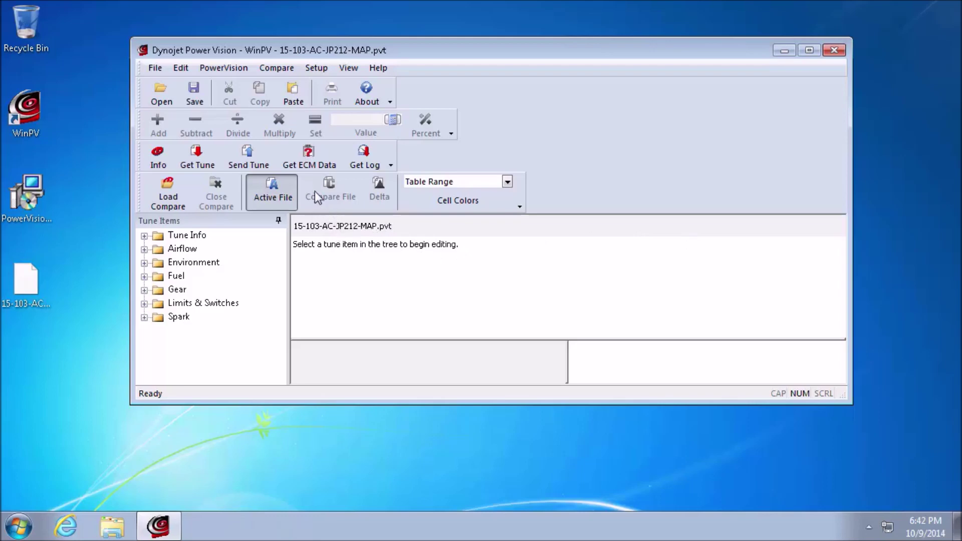
pyautogui.click(262, 167)
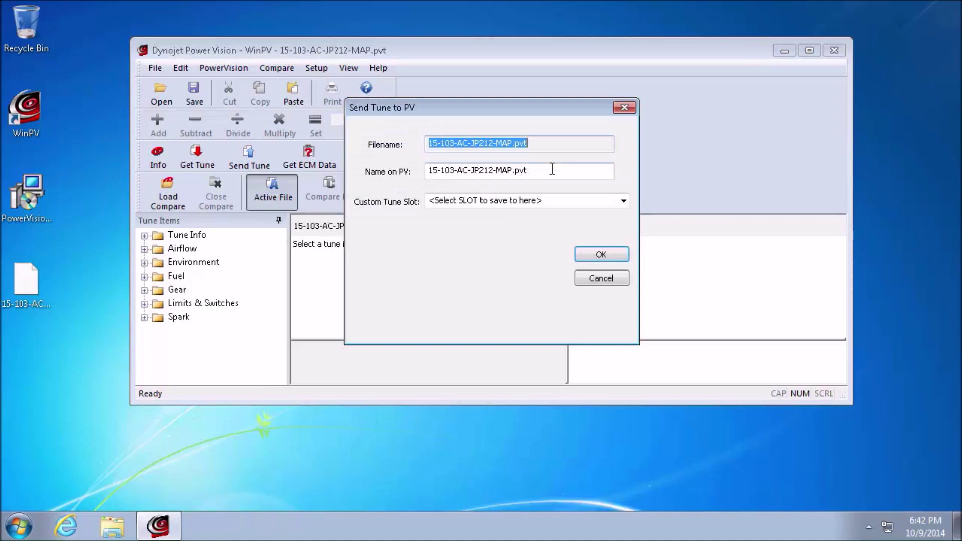
# Send the tune to the Power Vision's Custom Tune Slot 1 - EMPTY.
pyautogui.moveTo(552, 169); pyautogui.dragTo(436, 196)
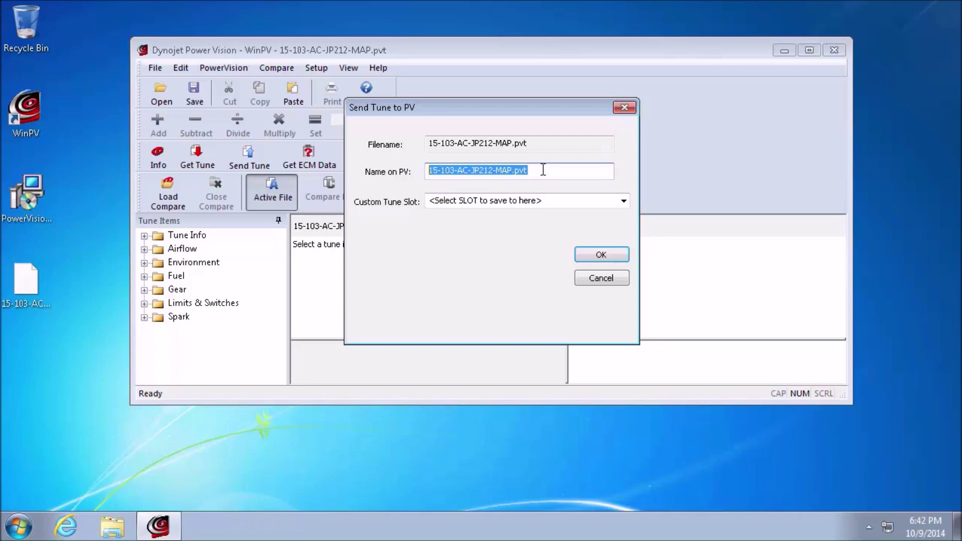
pyautogui.click(624, 201)
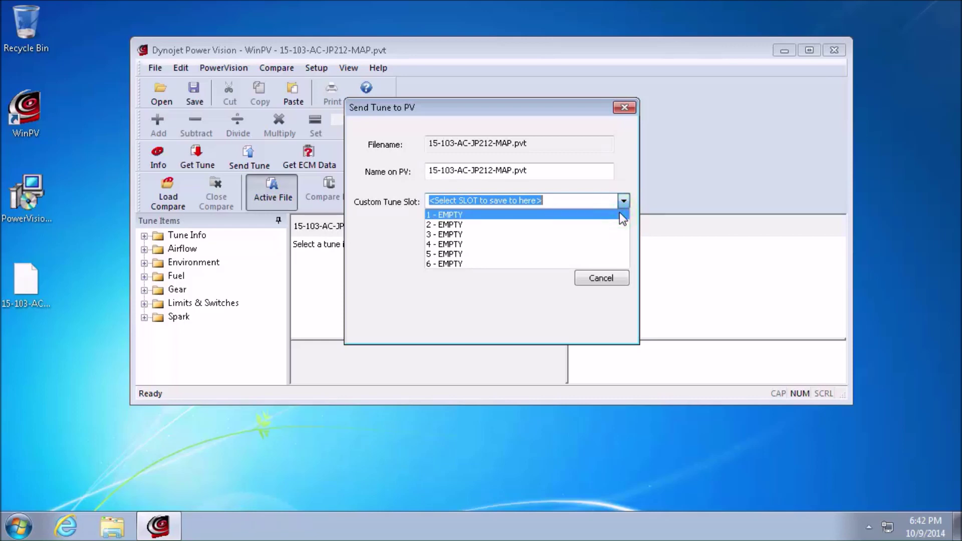
pyautogui.click(620, 213)
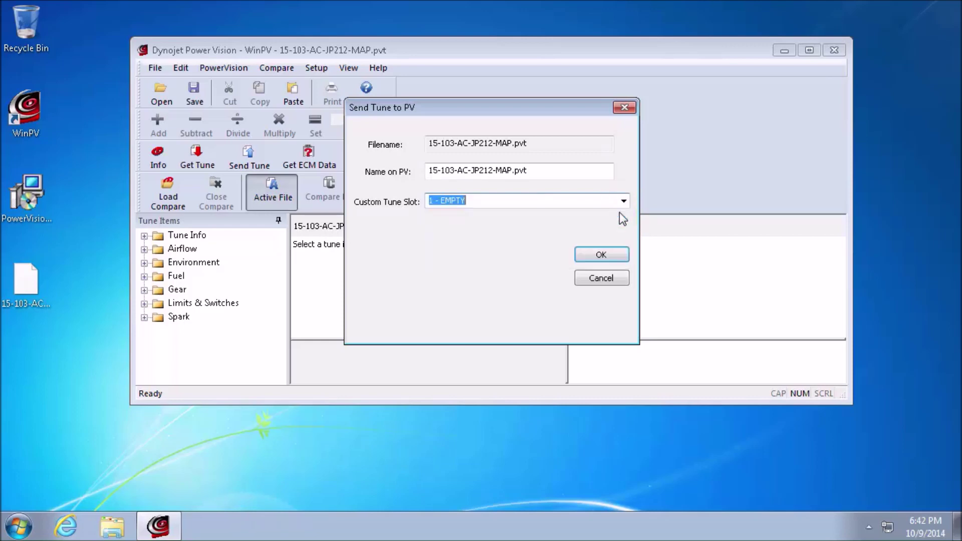
pyautogui.click(601, 256)
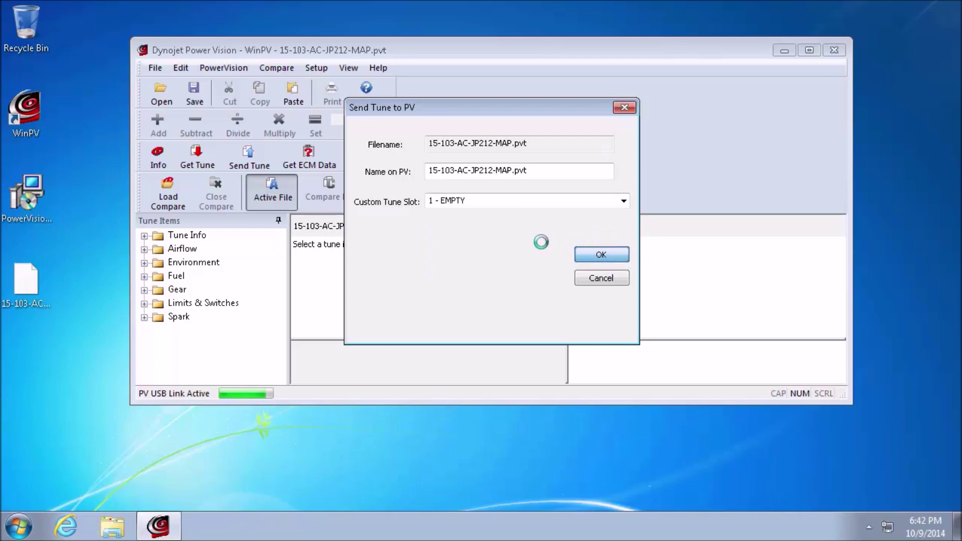